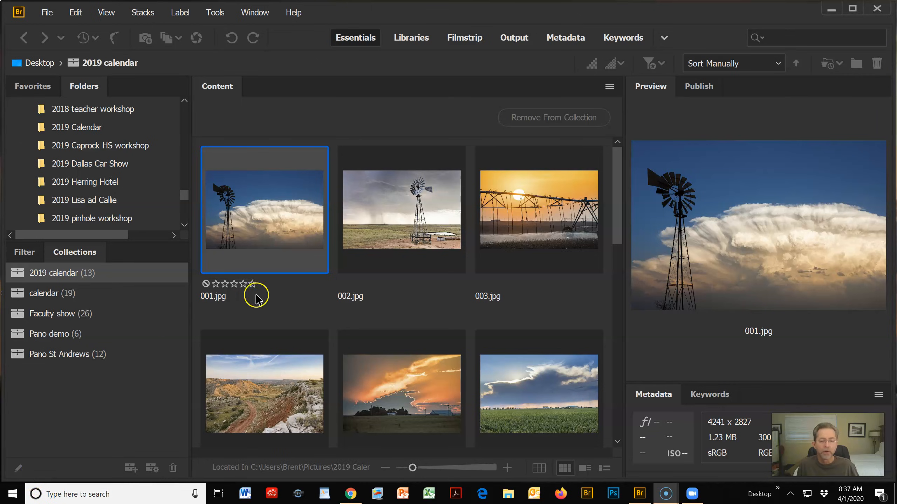
Select all 13 images in the 2019 calendar collection and open them in Camera Raw
{"action": "left_click", "coordinate": [264, 246]}
{"action": "left_click", "coordinate": [238, 225]}
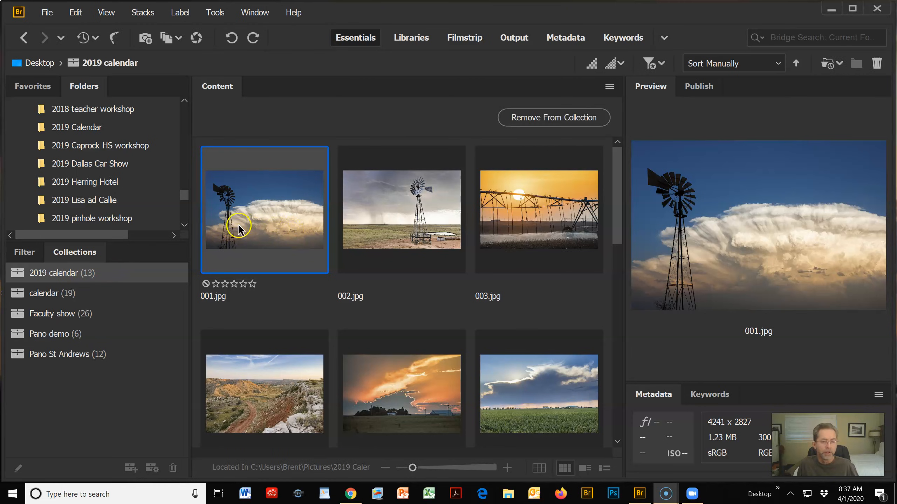
{"action": "key", "text": "ctrl+a"}
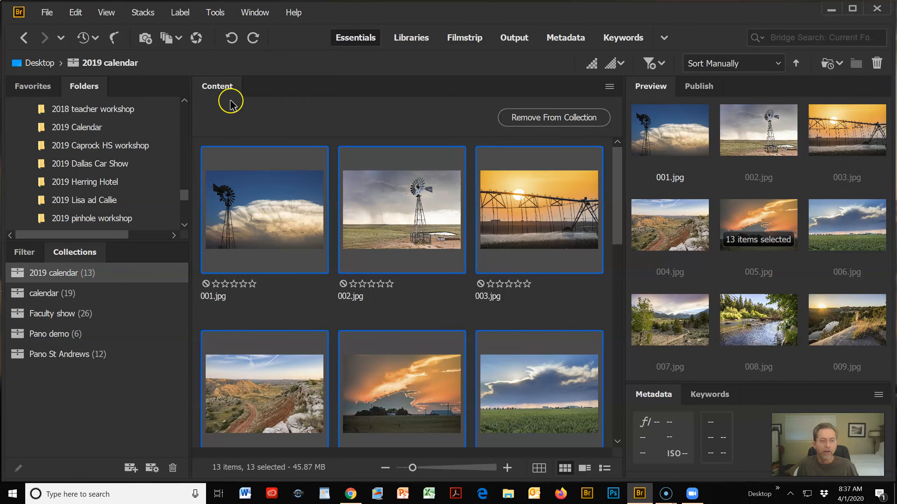
{"action": "left_click", "coordinate": [198, 37]}
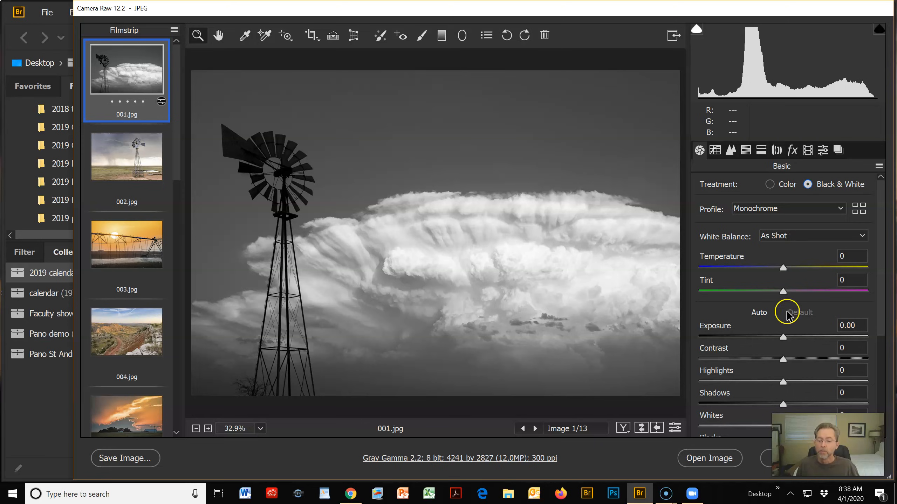
Set the exposure of the windmill photo 001.jpg to +0.80 and its highlights to -46
{"action": "scroll", "coordinate": [808, 334], "scroll_direction": "down", "scroll_amount": 2}
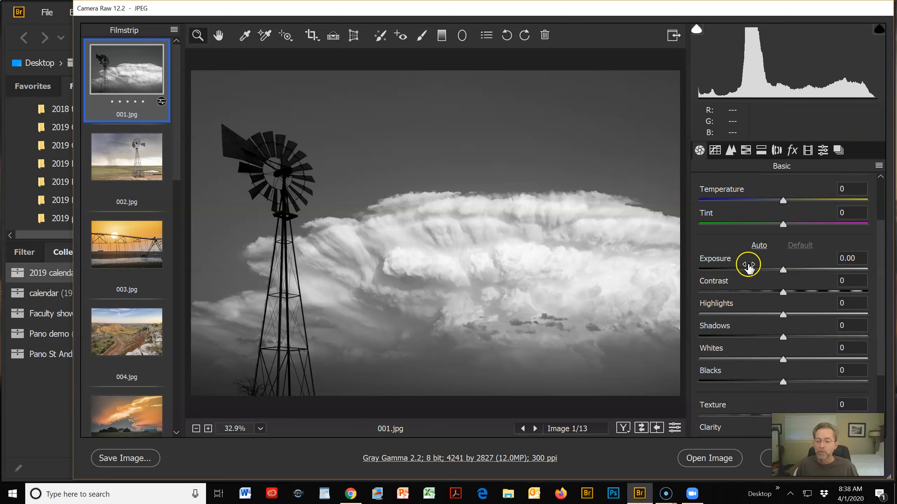
{"action": "left_click_drag", "start_coordinate": [783, 269], "coordinate": [789, 271]}
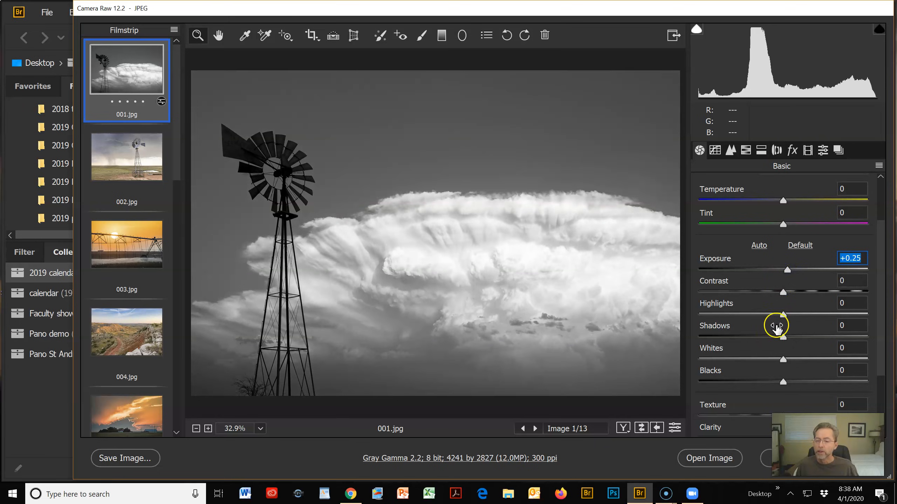
{"action": "left_click_drag", "start_coordinate": [782, 313], "coordinate": [745, 314]}
{"action": "left_click_drag", "start_coordinate": [787, 269], "coordinate": [797, 275]}
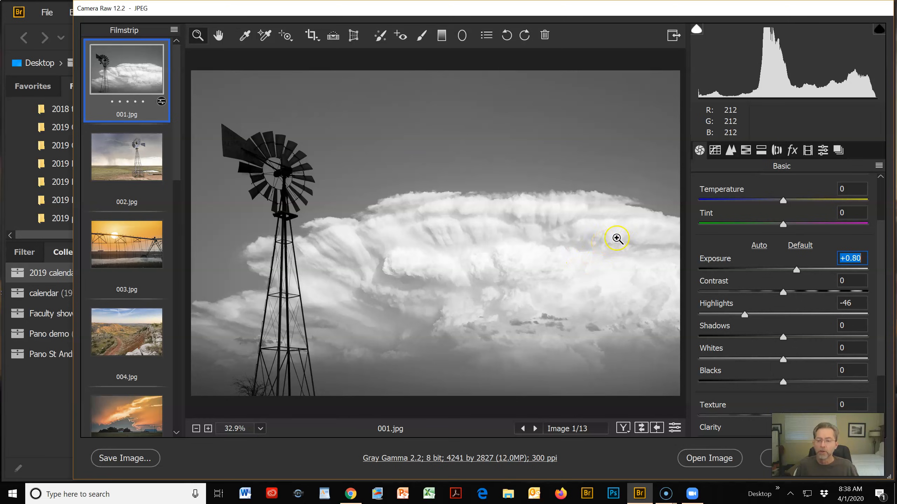
Darken the sky in 001.jpg by setting Blues to -35 in the Black & White Mix
{"action": "left_click", "coordinate": [745, 154]}
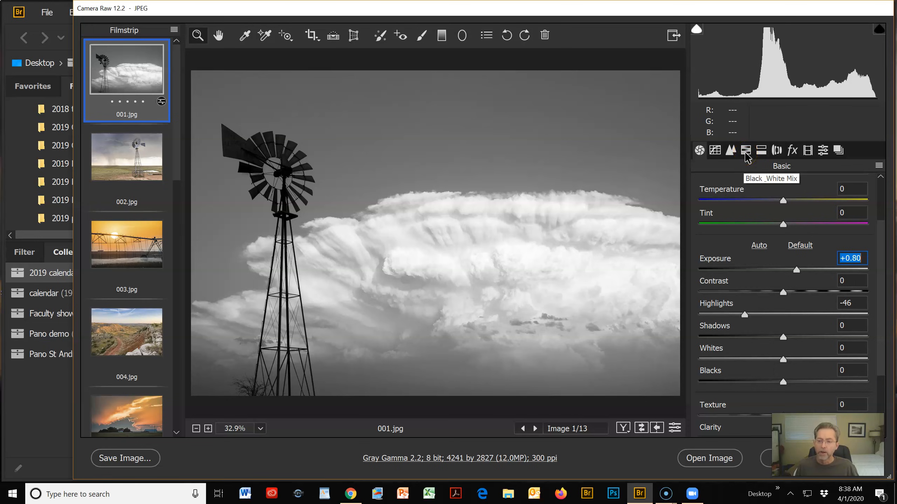
{"action": "left_click", "coordinate": [746, 152]}
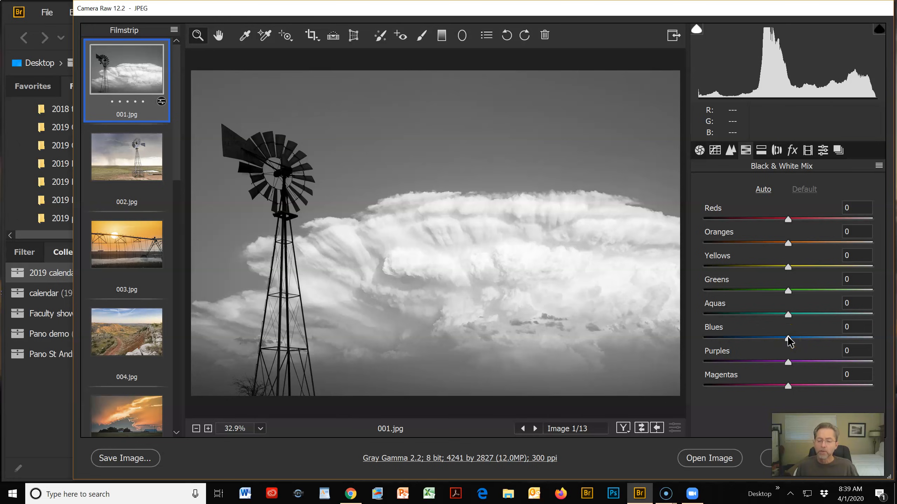
{"action": "left_click_drag", "start_coordinate": [788, 338], "coordinate": [757, 343]}
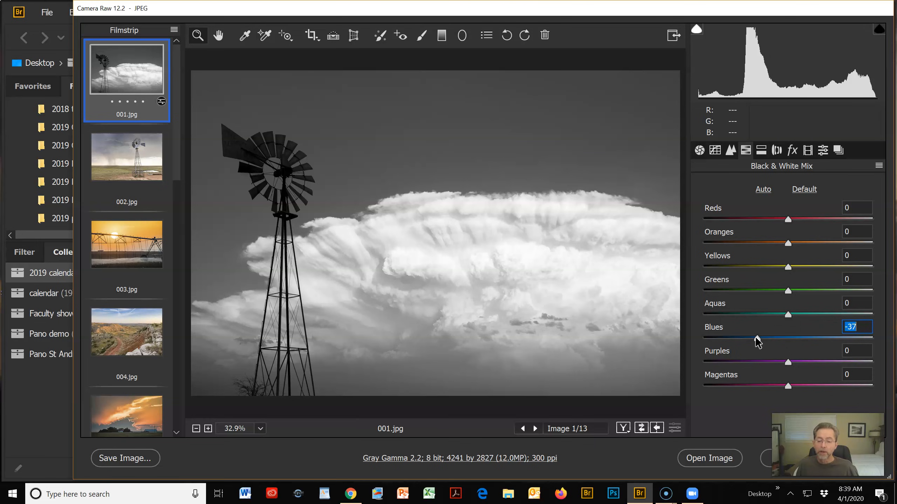
{"action": "mouse_move", "coordinate": [757, 337]}
{"action": "left_mouse_down"}
{"action": "mouse_move", "coordinate": [792, 337]}
{"action": "mouse_move", "coordinate": [758, 340]}
{"action": "left_mouse_up"}
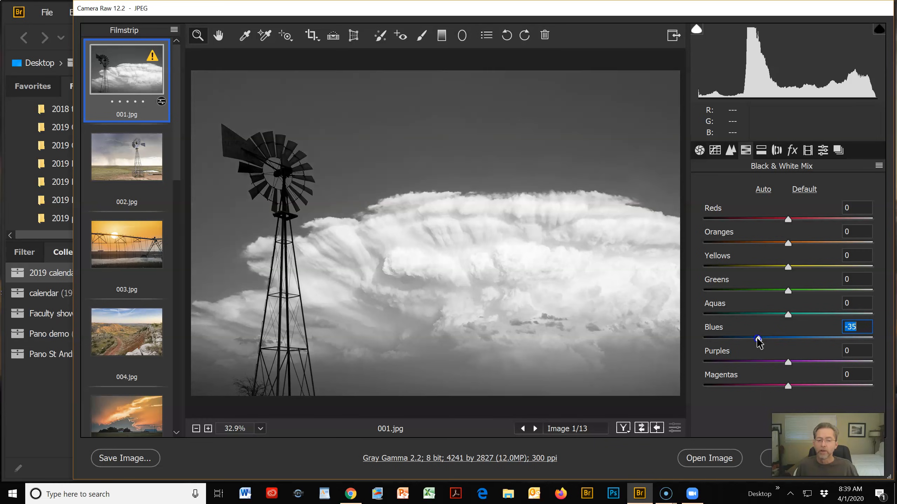
Store the current settings as the Before version, show both versions side by side, and set Blues to +2
{"action": "left_click", "coordinate": [657, 429]}
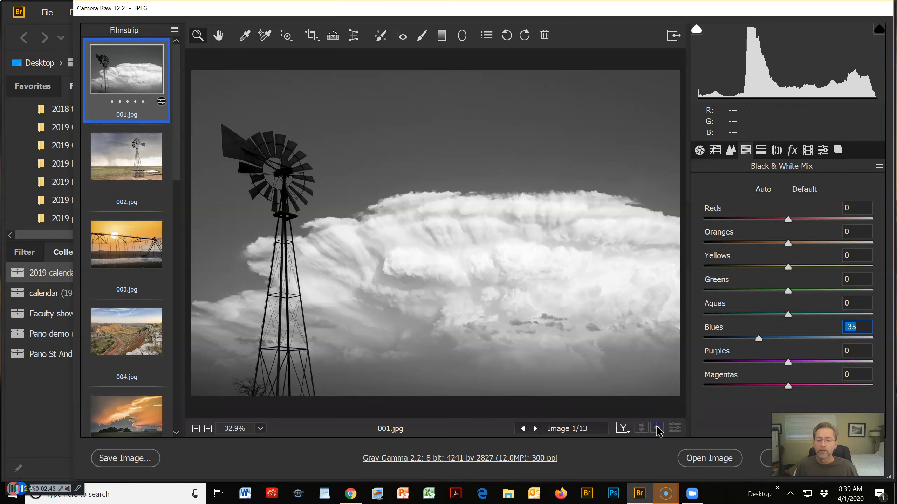
{"action": "left_click", "coordinate": [629, 429]}
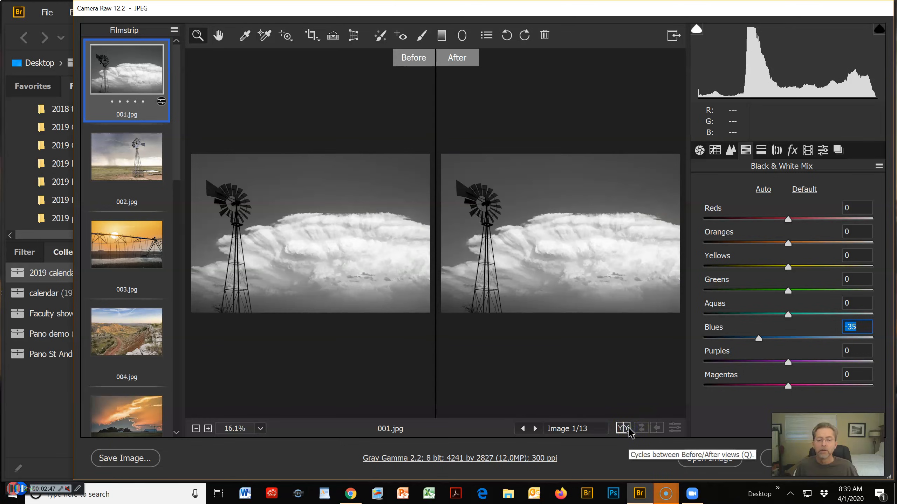
{"action": "left_click_drag", "start_coordinate": [758, 339], "coordinate": [790, 340]}
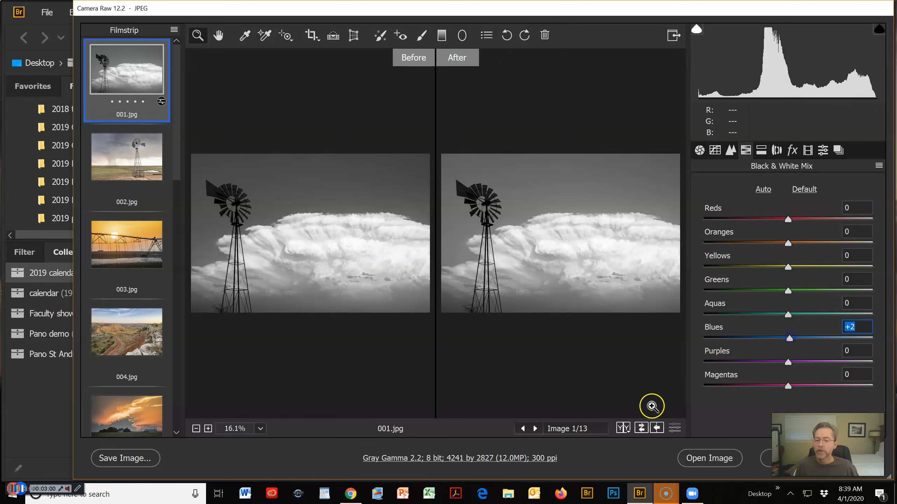
Cycle through the before/after comparison layouts of 001.jpg and return to the single-image view
{"action": "left_click", "coordinate": [623, 428]}
{"action": "left_click", "coordinate": [623, 428]}
{"action": "left_click", "coordinate": [623, 428]}
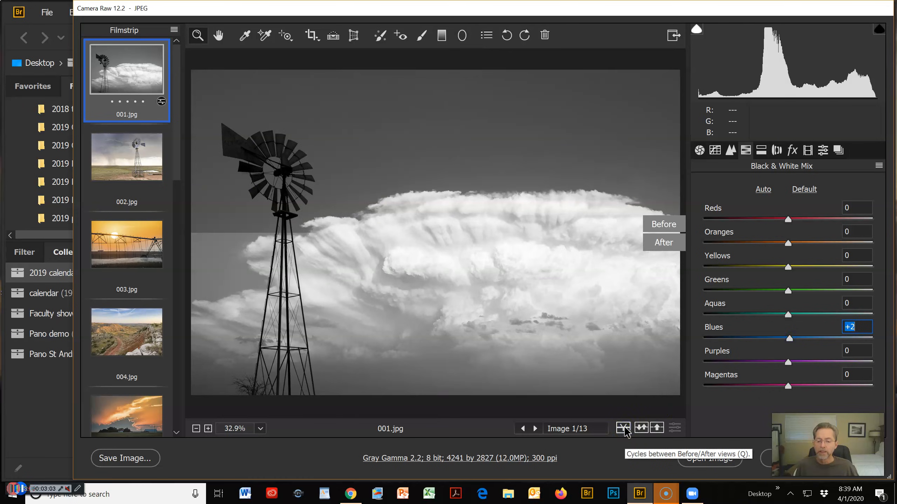
{"action": "left_click", "coordinate": [623, 428]}
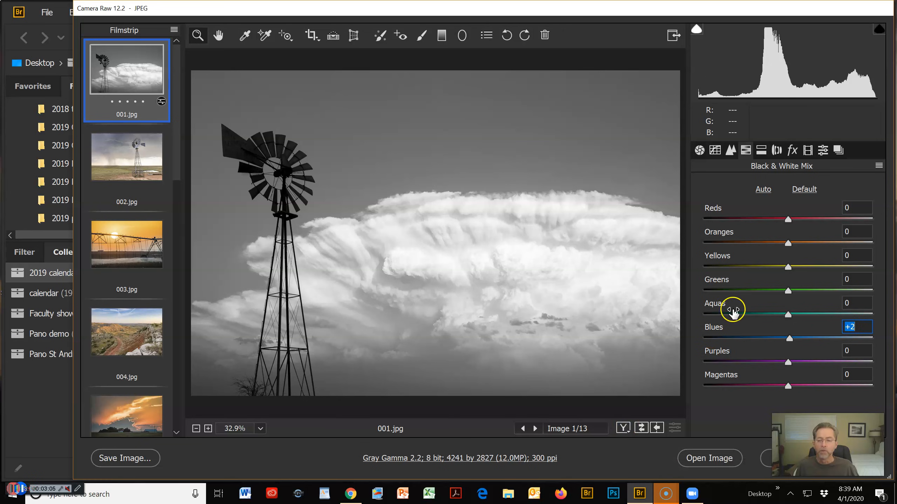
Switch to the irrigation sunset photo 003.jpg and change its treatment to Black & White
{"action": "left_click", "coordinate": [125, 243]}
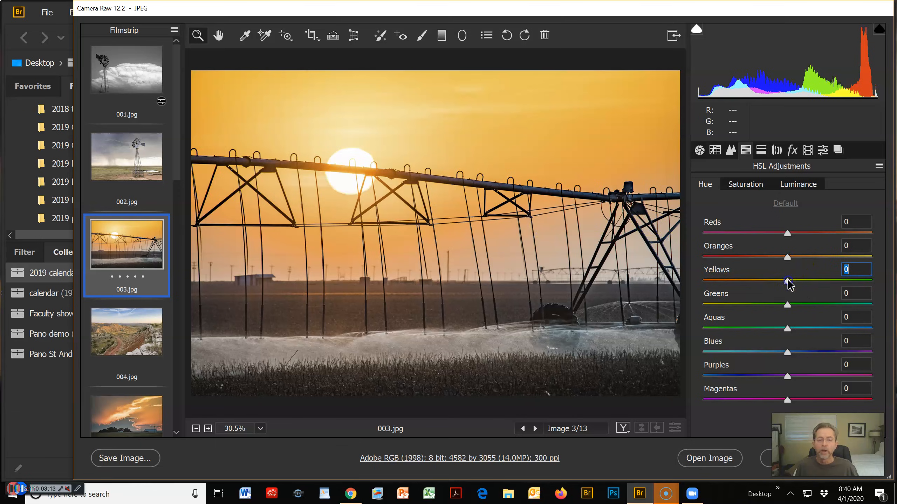
{"action": "left_click", "coordinate": [699, 151]}
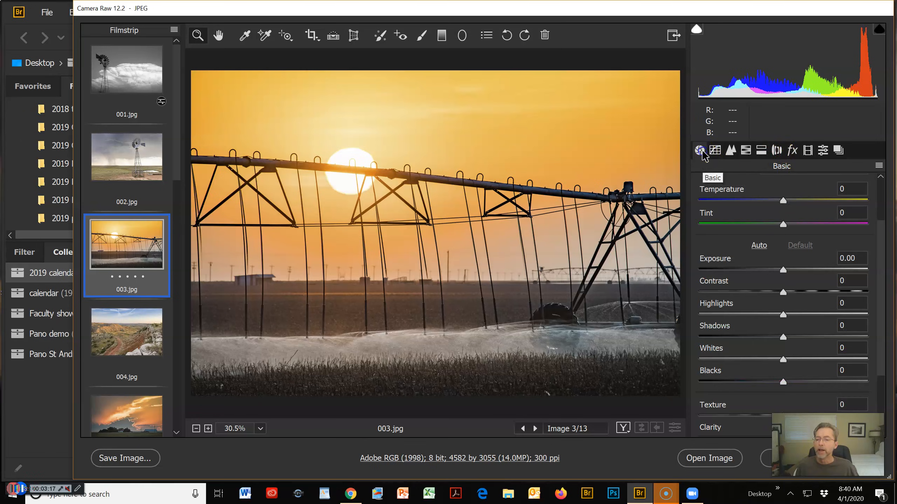
{"action": "scroll", "coordinate": [780, 251], "scroll_direction": "up", "scroll_amount": 2}
{"action": "left_click", "coordinate": [807, 184]}
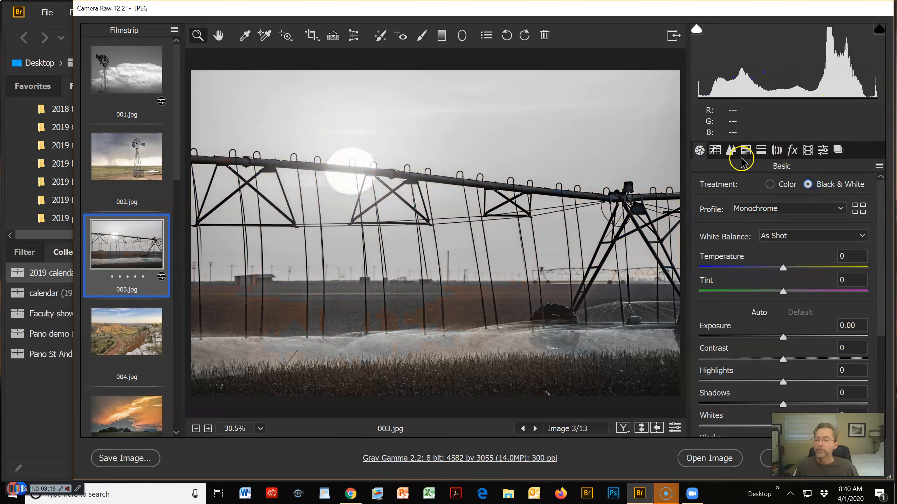
Adjust the Black & White Mix of 003.jpg to Oranges +2, Yellows +1 and Greens +3
{"action": "left_click", "coordinate": [748, 151]}
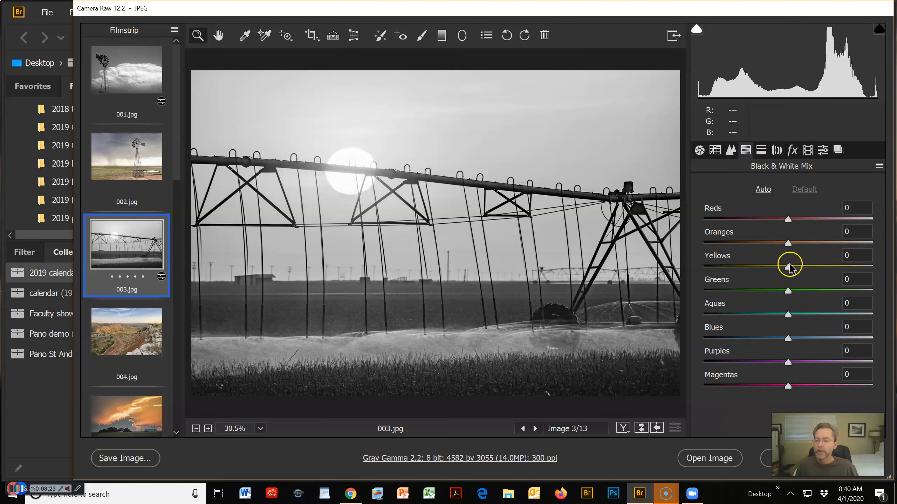
{"action": "left_click_drag", "start_coordinate": [787, 266], "coordinate": [773, 246]}
{"action": "left_click_drag", "start_coordinate": [769, 247], "coordinate": [789, 273]}
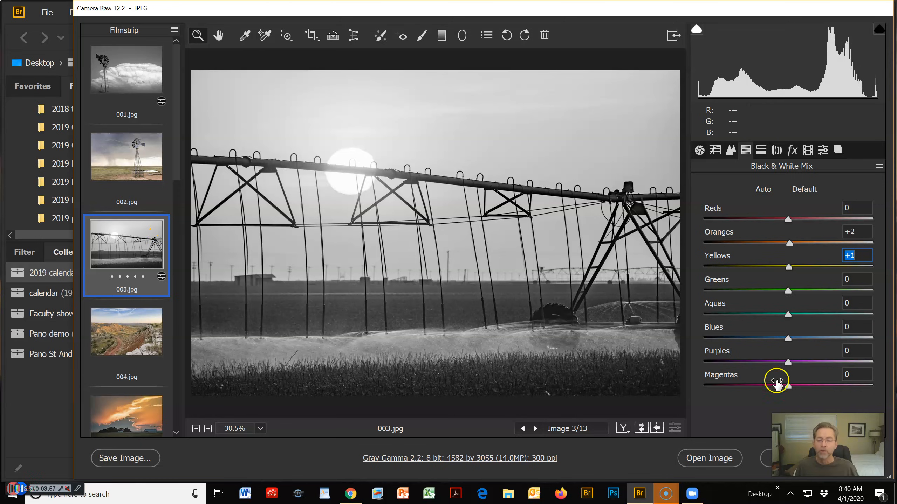
{"action": "left_click_drag", "start_coordinate": [787, 291], "coordinate": [760, 297]}
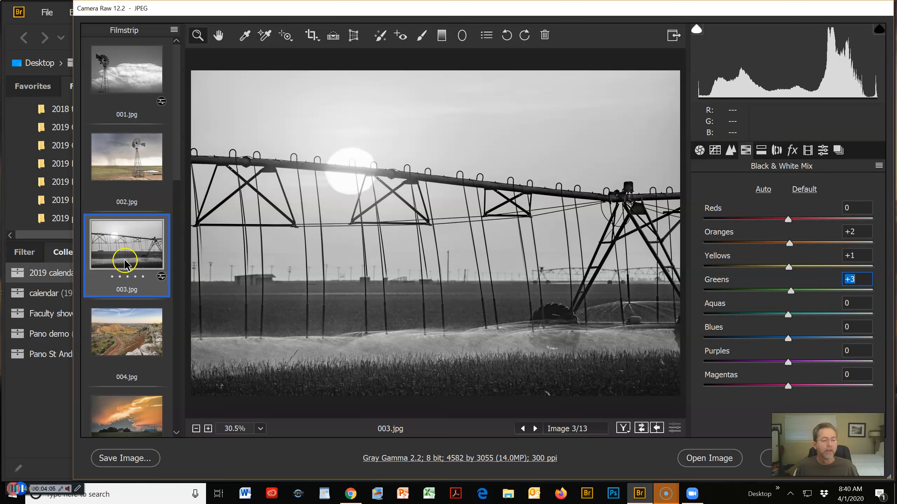
Switch to the canyon photo 004.jpg and change its treatment to Black & White
{"action": "left_click", "coordinate": [126, 333]}
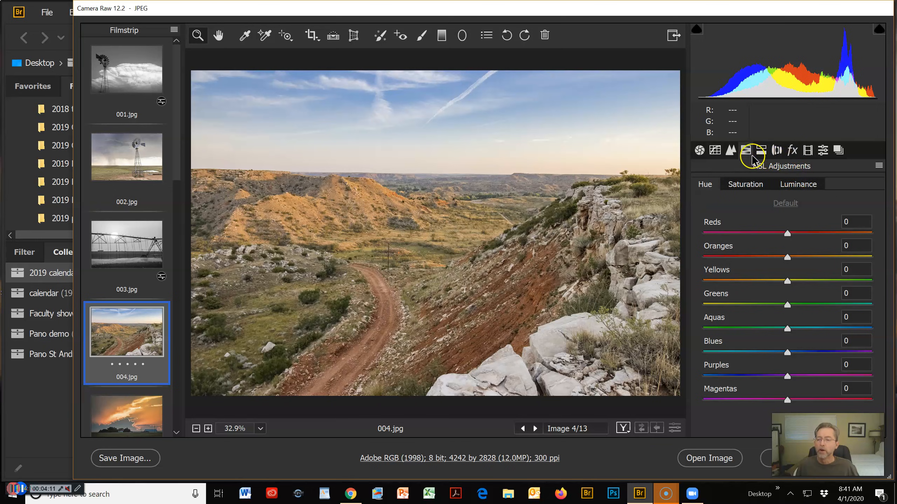
{"action": "left_click", "coordinate": [700, 151]}
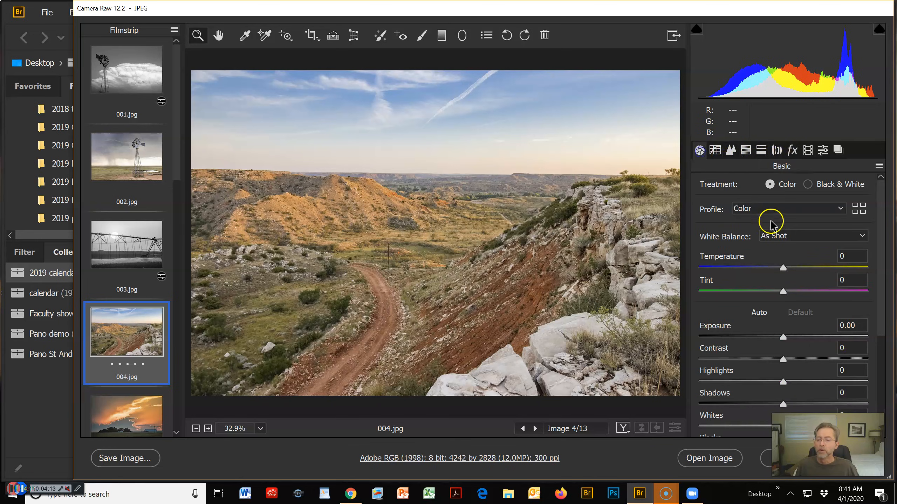
{"action": "left_click", "coordinate": [807, 184]}
{"action": "left_click", "coordinate": [797, 187]}
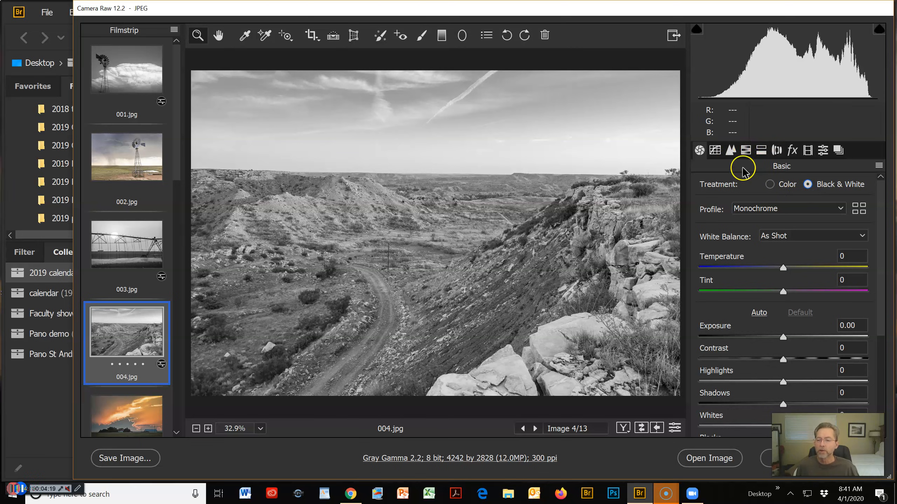
Adjust the Black & White Mix of 004.jpg to Blues -14 and Oranges +25, leaving Greens at 0
{"action": "left_click", "coordinate": [745, 152]}
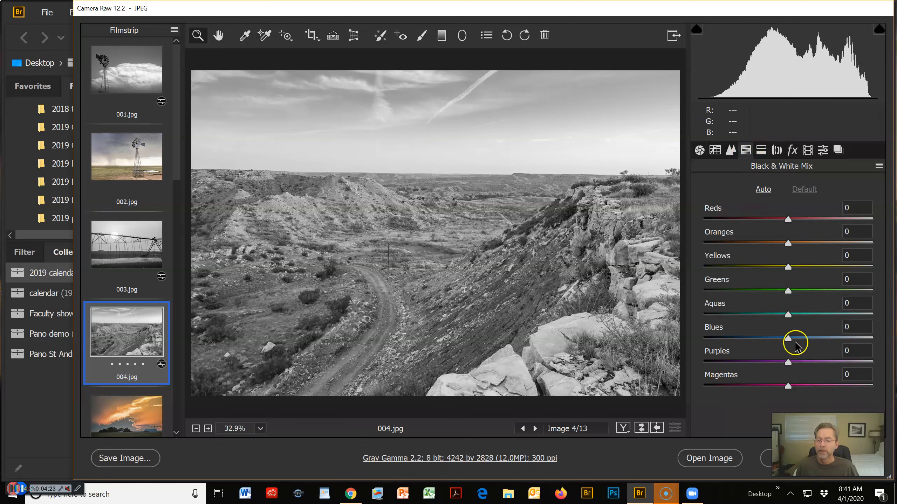
{"action": "left_click_drag", "start_coordinate": [788, 341], "coordinate": [697, 341]}
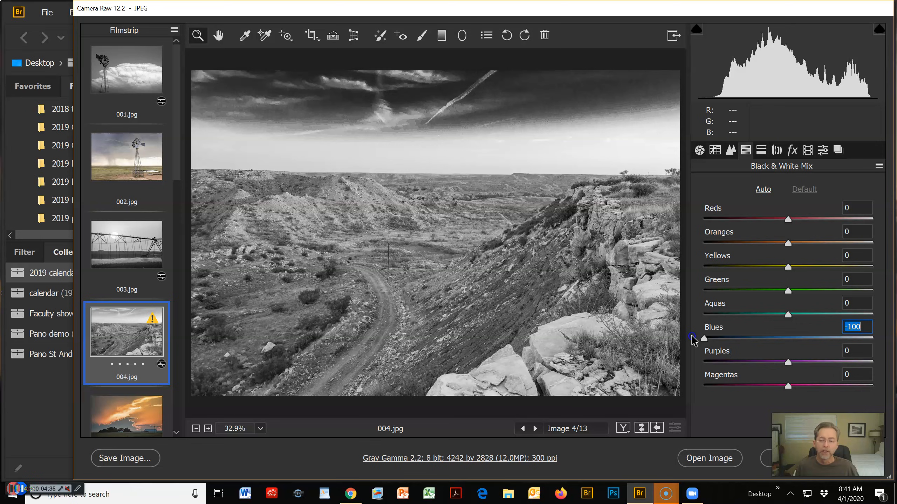
{"action": "left_click_drag", "start_coordinate": [708, 338], "coordinate": [773, 339]}
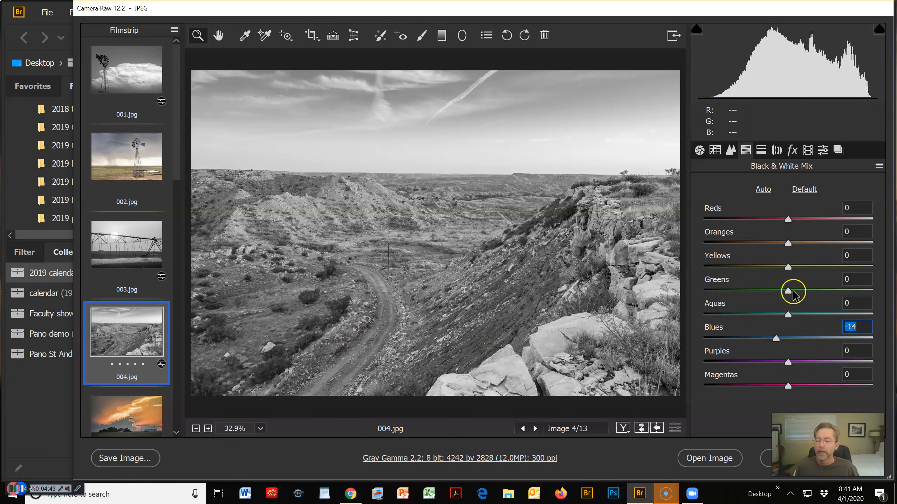
{"action": "mouse_move", "coordinate": [788, 293]}
{"action": "left_mouse_down"}
{"action": "mouse_move", "coordinate": [824, 292]}
{"action": "mouse_move", "coordinate": [760, 294]}
{"action": "mouse_move", "coordinate": [794, 297]}
{"action": "left_mouse_up"}
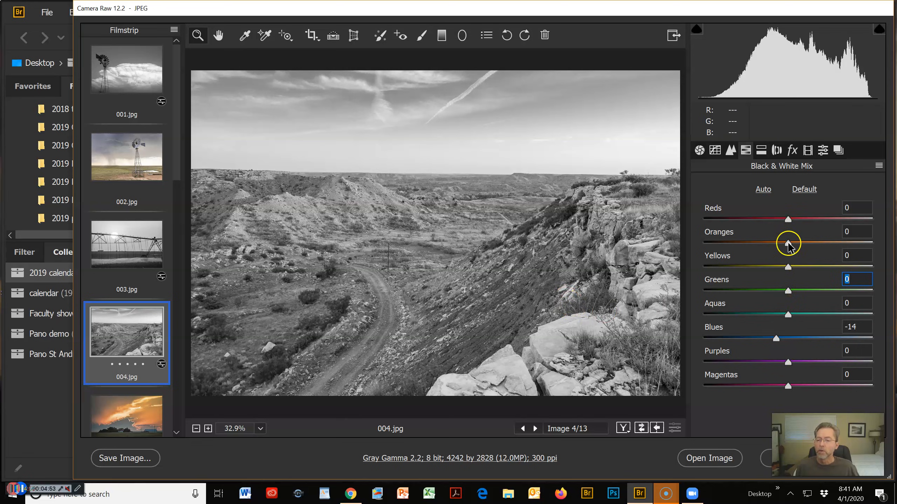
{"action": "left_click_drag", "start_coordinate": [788, 243], "coordinate": [809, 244]}
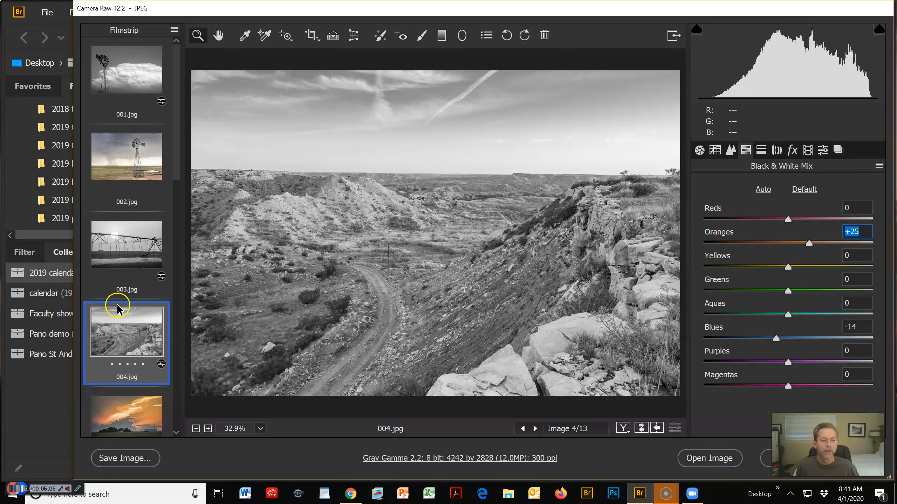
Switch to the mountain lake photo 013.jpg and change its treatment to Black & White
{"action": "scroll", "coordinate": [144, 312], "scroll_direction": "down", "scroll_amount": 3}
{"action": "scroll", "coordinate": [144, 312], "scroll_direction": "down", "scroll_amount": 5}
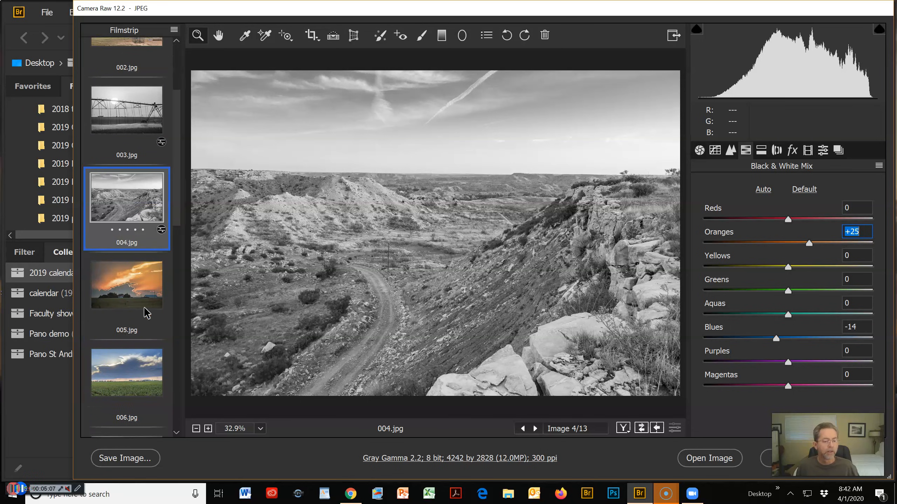
{"action": "scroll", "coordinate": [145, 312], "scroll_direction": "down", "scroll_amount": 7}
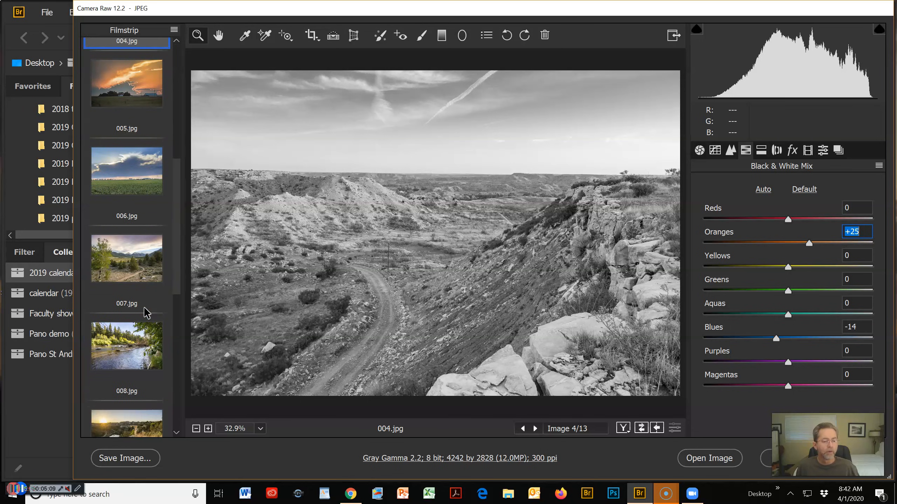
{"action": "scroll", "coordinate": [144, 311], "scroll_direction": "down", "scroll_amount": 3}
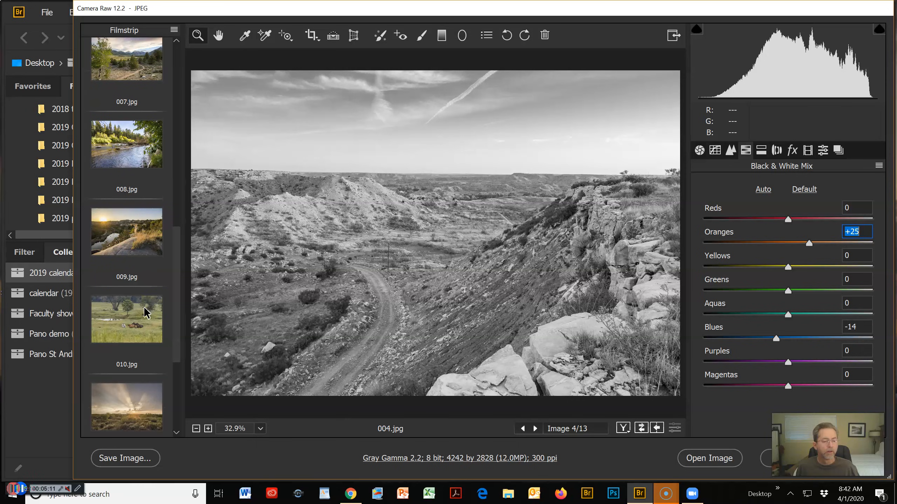
{"action": "scroll", "coordinate": [147, 312], "scroll_direction": "down", "scroll_amount": 4}
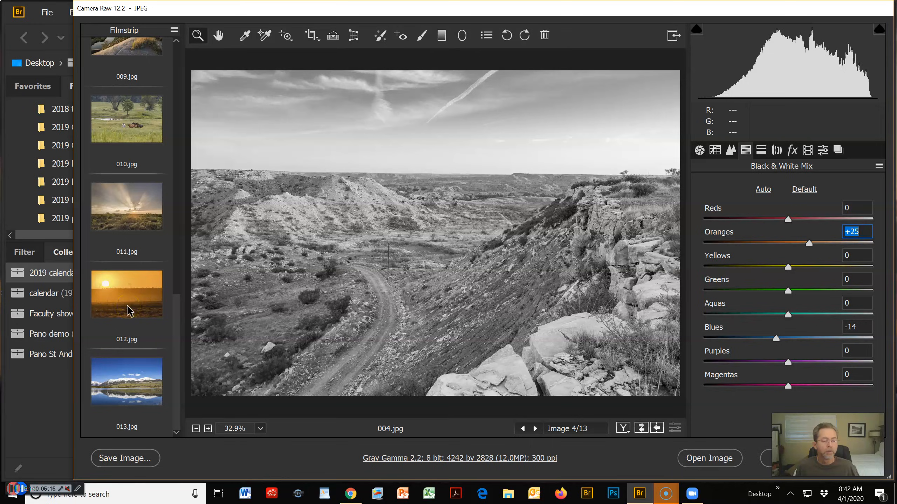
{"action": "left_click", "coordinate": [107, 394]}
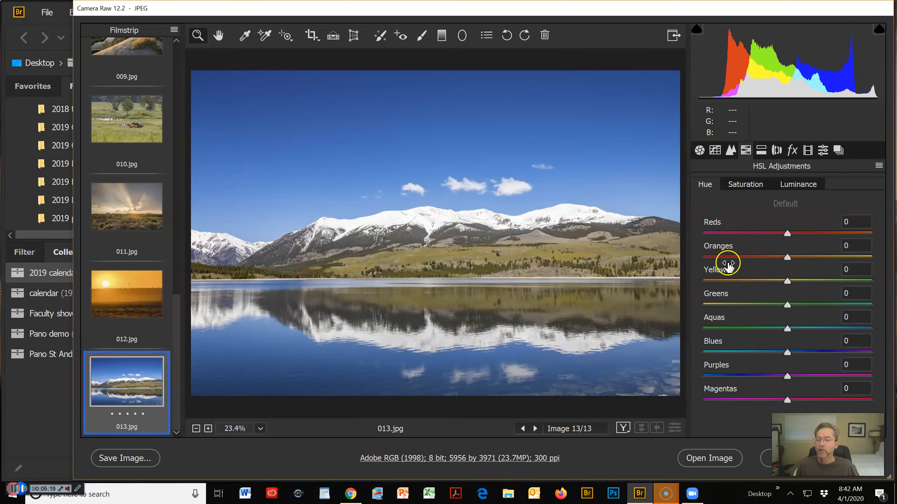
{"action": "left_click", "coordinate": [699, 150]}
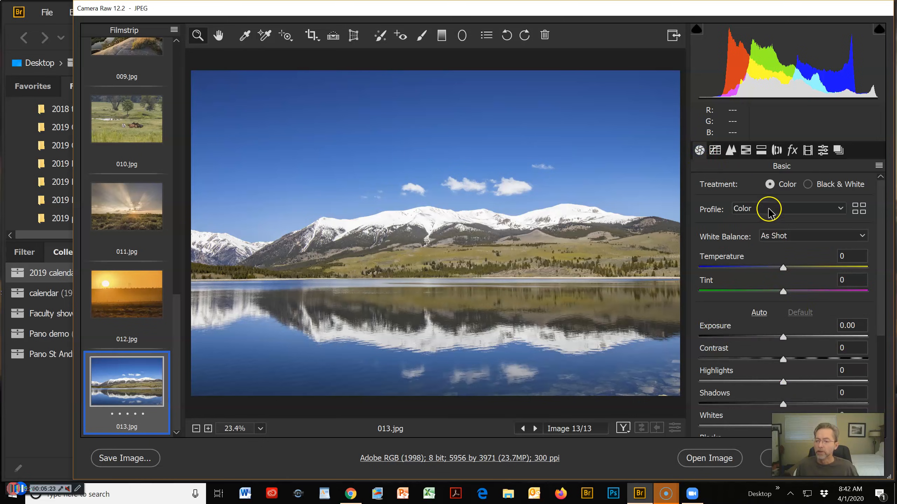
{"action": "left_click", "coordinate": [809, 184]}
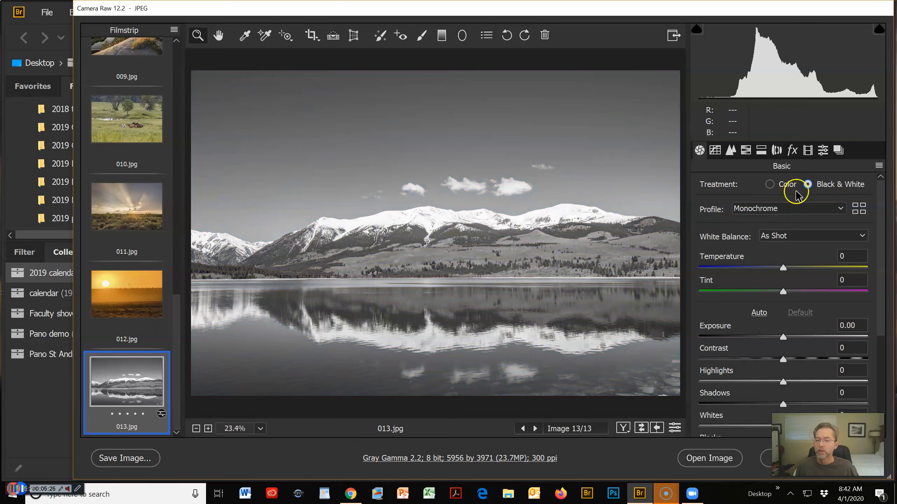
Darken the sky and water of 013.jpg by setting Blues to -22 in the Black & White Mix
{"action": "left_click", "coordinate": [700, 151]}
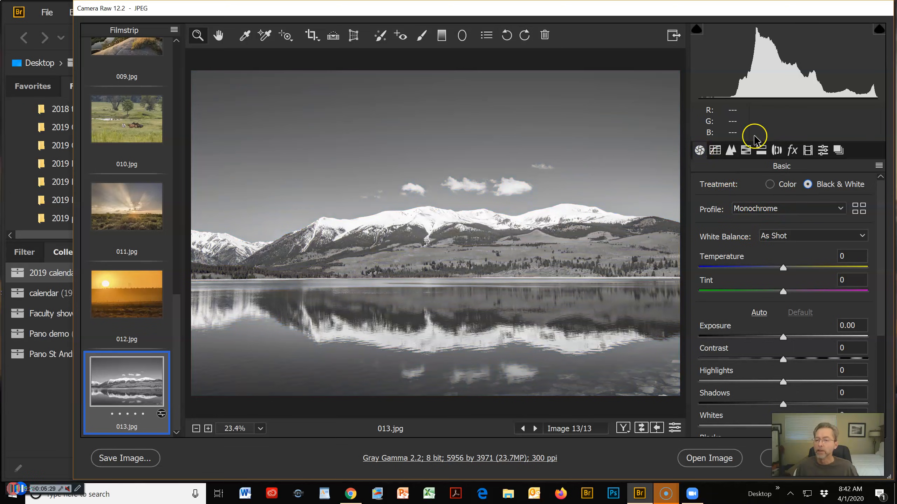
{"action": "left_click", "coordinate": [746, 151]}
{"action": "left_click_drag", "start_coordinate": [786, 340], "coordinate": [771, 343]}
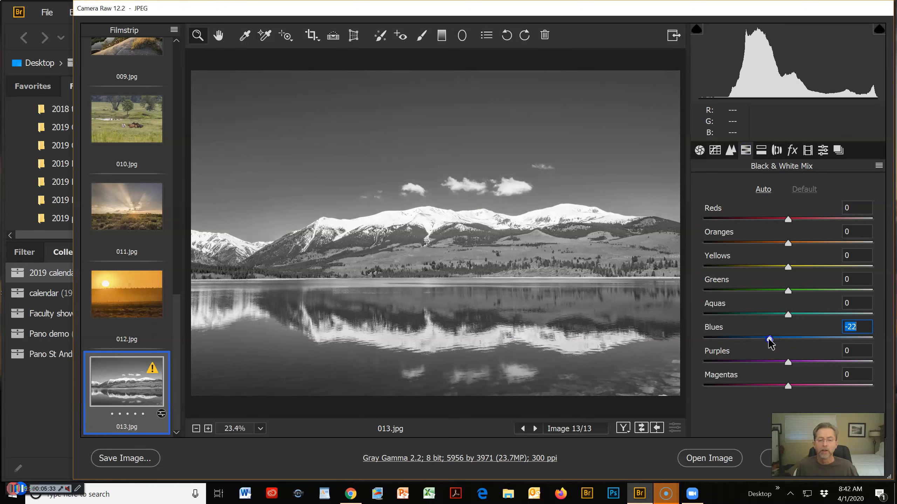
Adjust the basic tones of 013.jpg to Exposure +0.40, Highlights -53 and Temperature -2
{"action": "left_click", "coordinate": [700, 150]}
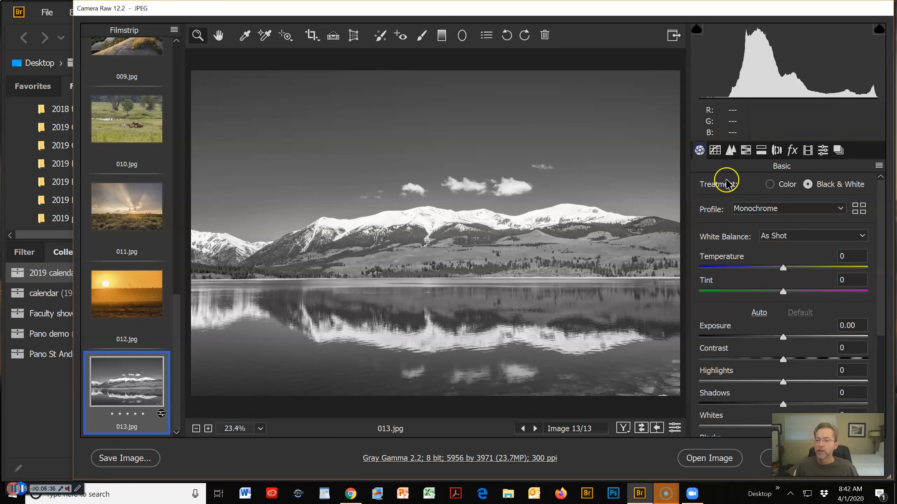
{"action": "left_click_drag", "start_coordinate": [782, 337], "coordinate": [788, 338]}
{"action": "left_click_drag", "start_coordinate": [782, 382], "coordinate": [738, 382]}
{"action": "left_click", "coordinate": [788, 337]}
{"action": "left_click_drag", "start_coordinate": [788, 338], "coordinate": [789, 338]}
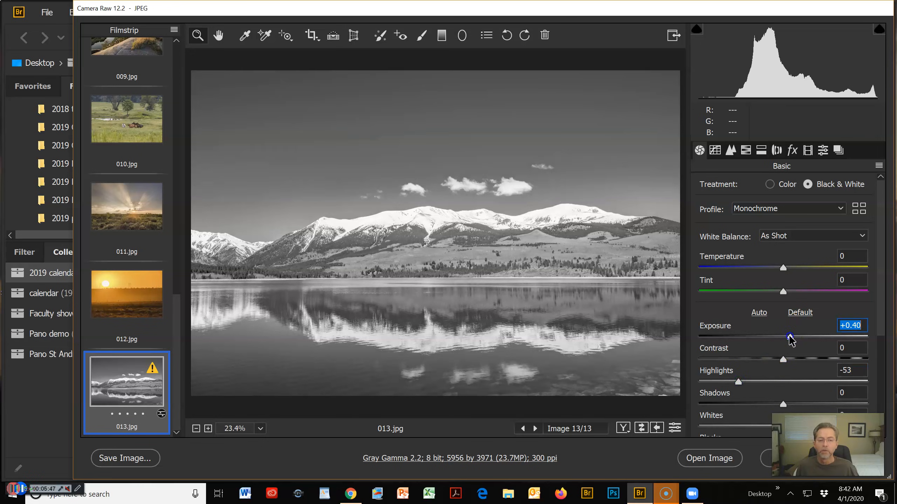
{"action": "left_click_drag", "start_coordinate": [781, 268], "coordinate": [778, 270]}
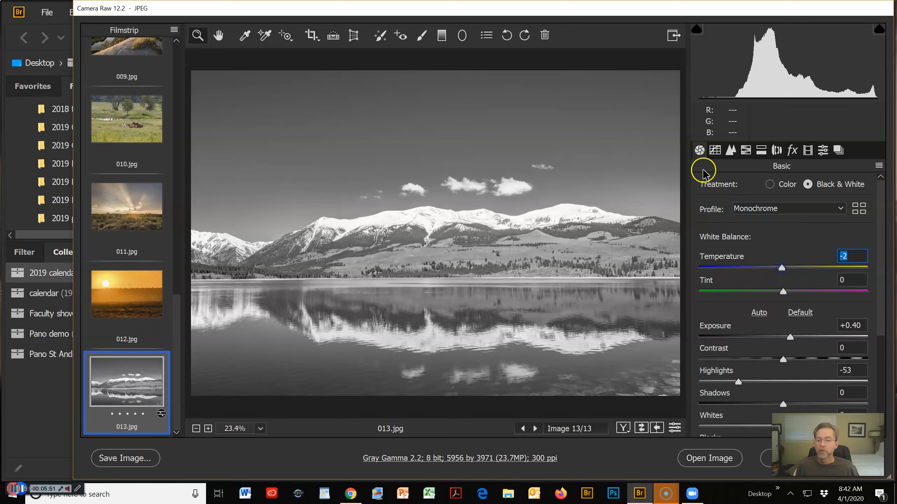
Set Blues to -49 in the Black & White Mix of 013.jpg and return to the Basic adjustments
{"action": "left_click", "coordinate": [746, 151]}
{"action": "left_click_drag", "start_coordinate": [770, 342], "coordinate": [746, 347]}
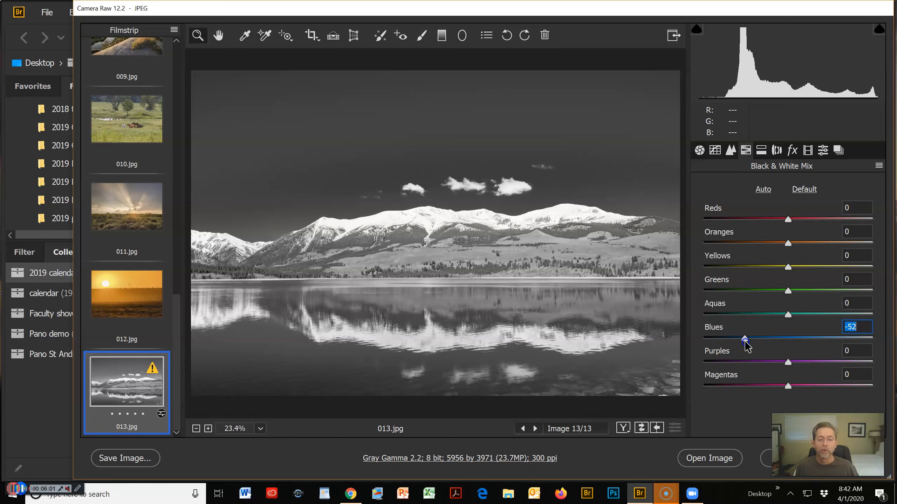
{"action": "left_click_drag", "start_coordinate": [744, 341], "coordinate": [746, 342]}
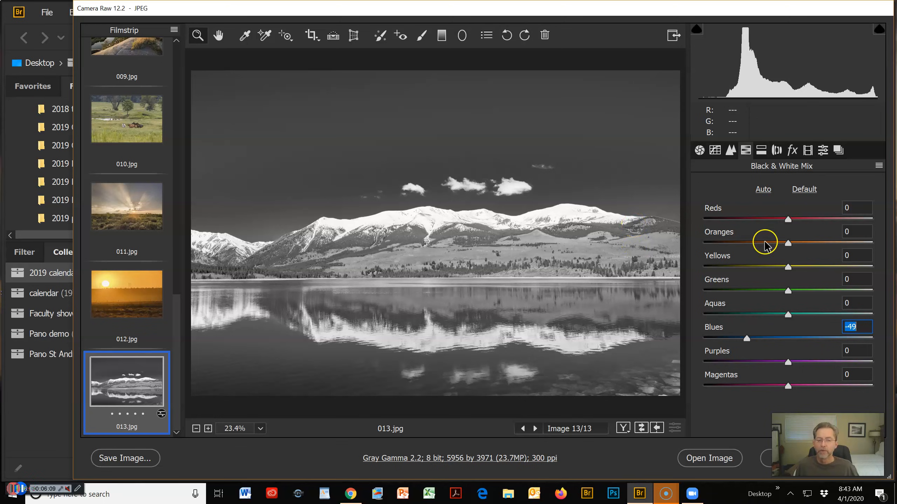
{"action": "left_click", "coordinate": [700, 150]}
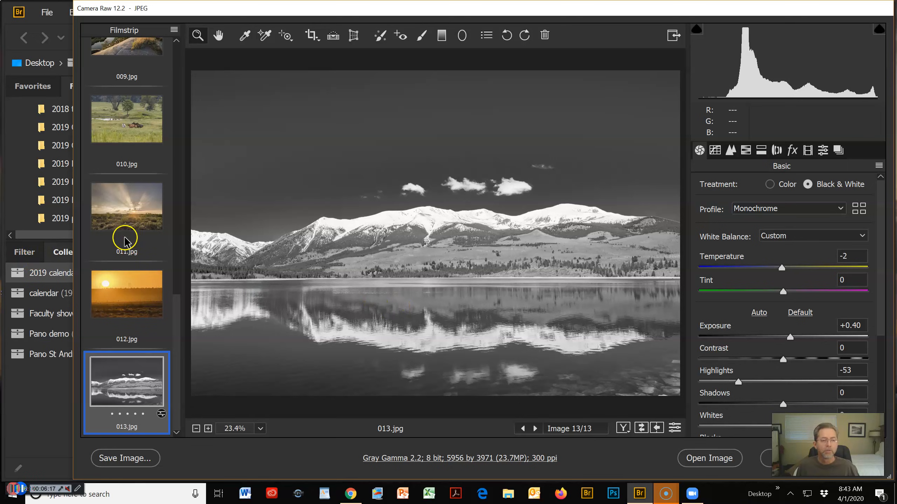
{"action": "scroll", "coordinate": [125, 241], "scroll_direction": "up", "scroll_amount": 5}
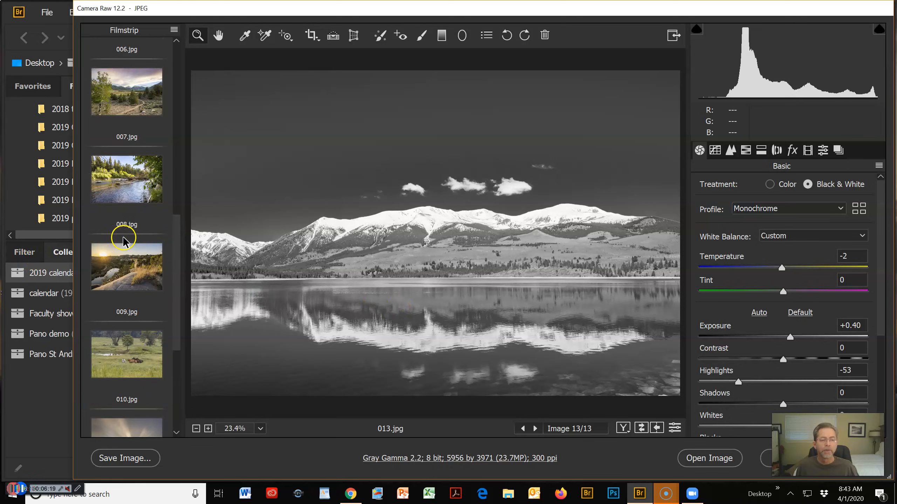
{"action": "scroll", "coordinate": [124, 241], "scroll_direction": "up", "scroll_amount": 2}
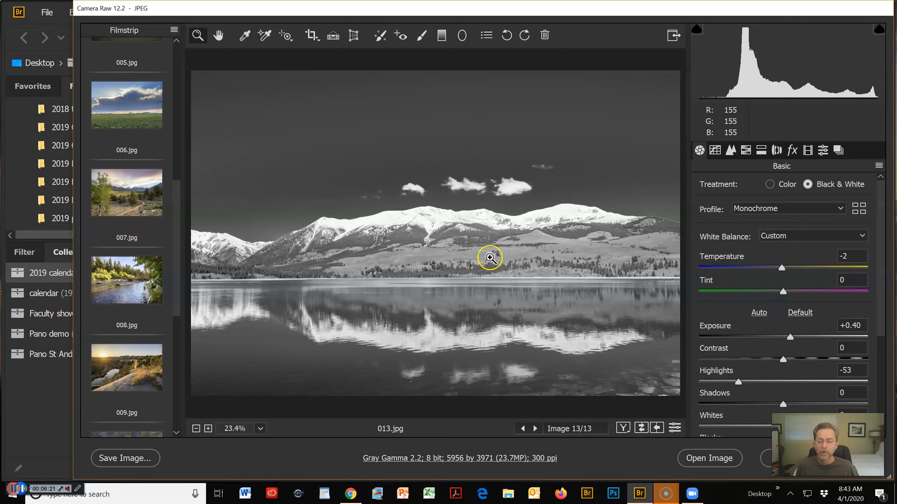